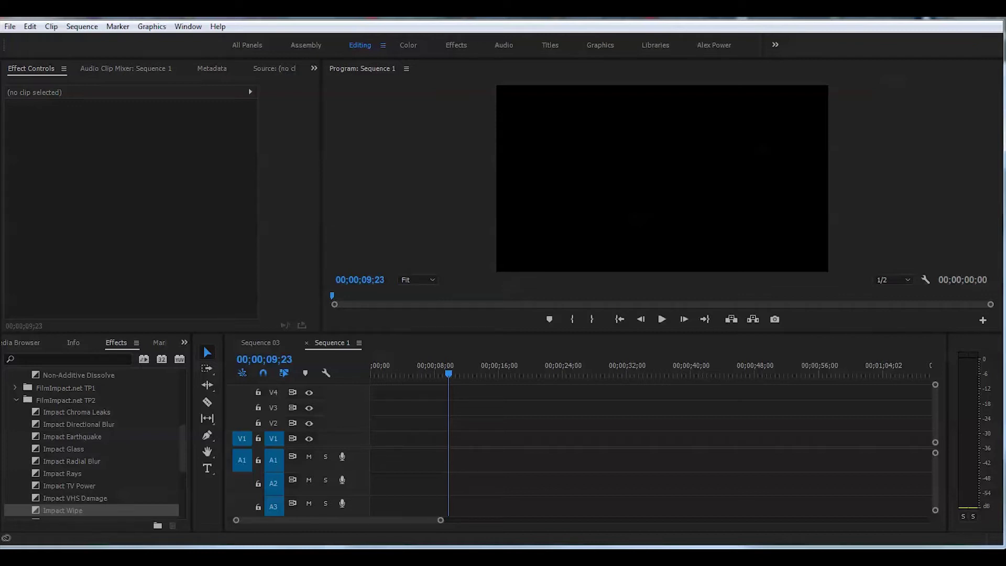
Step: Add a cyan 'Neon Sign Flicker' title, scaled to 157 and positioned near centre
left_click(208, 470)
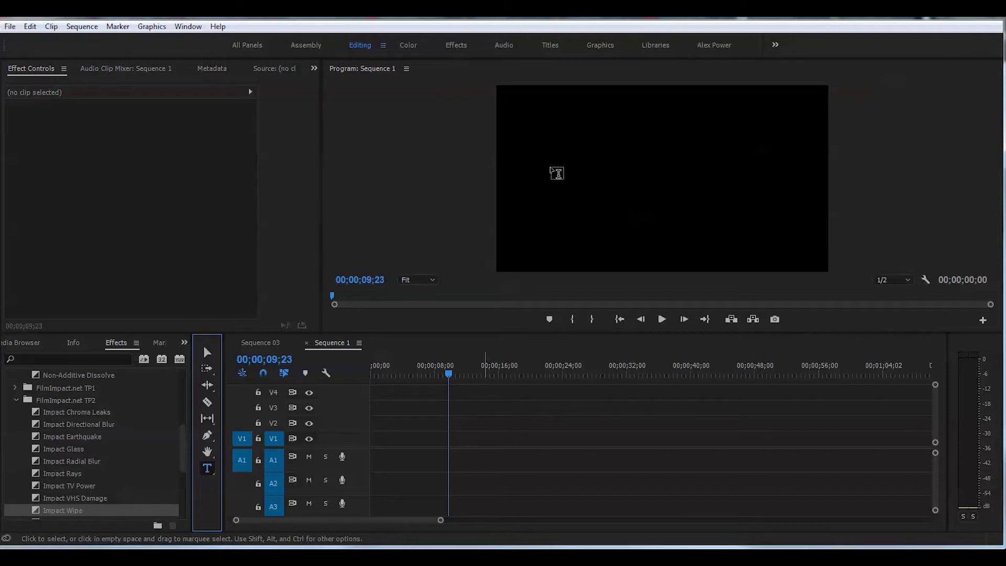
left_click(546, 153)
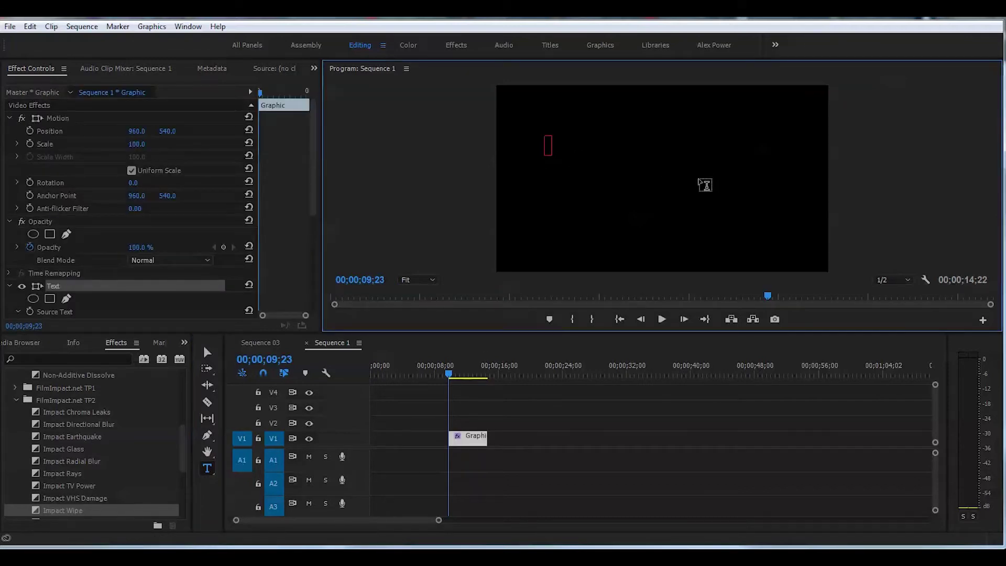
type("Neon Sign Flicker")
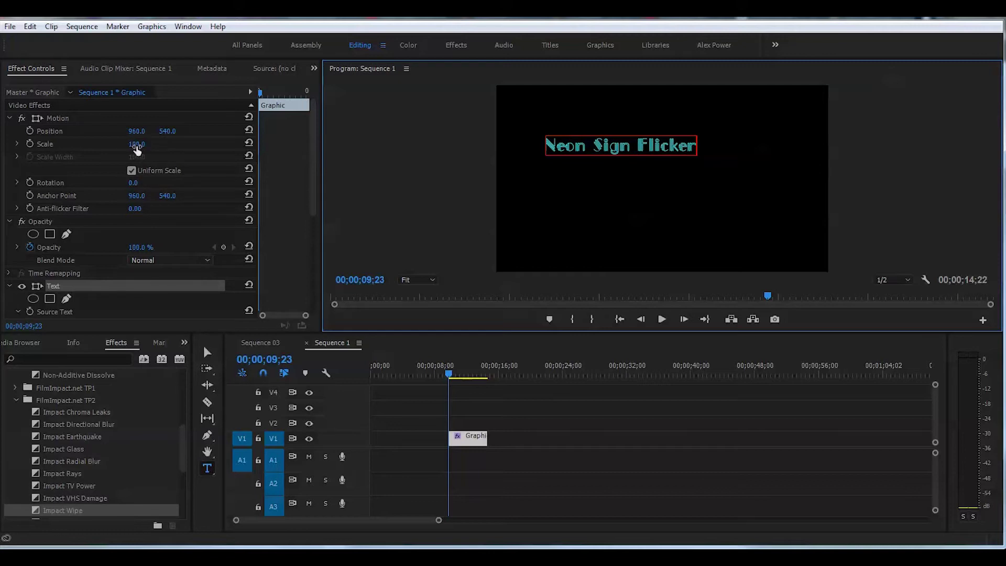
mouse_move(136, 150)
left_mouse_down()
mouse_move(181, 149)
mouse_move(236, 131)
left_mouse_up()
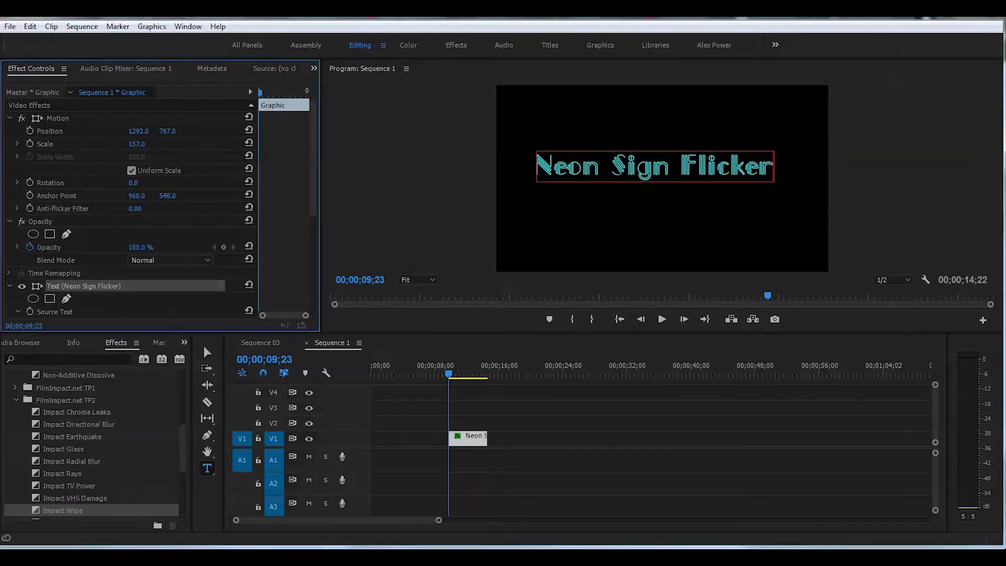
left_click_drag(565, 131, 572, 134)
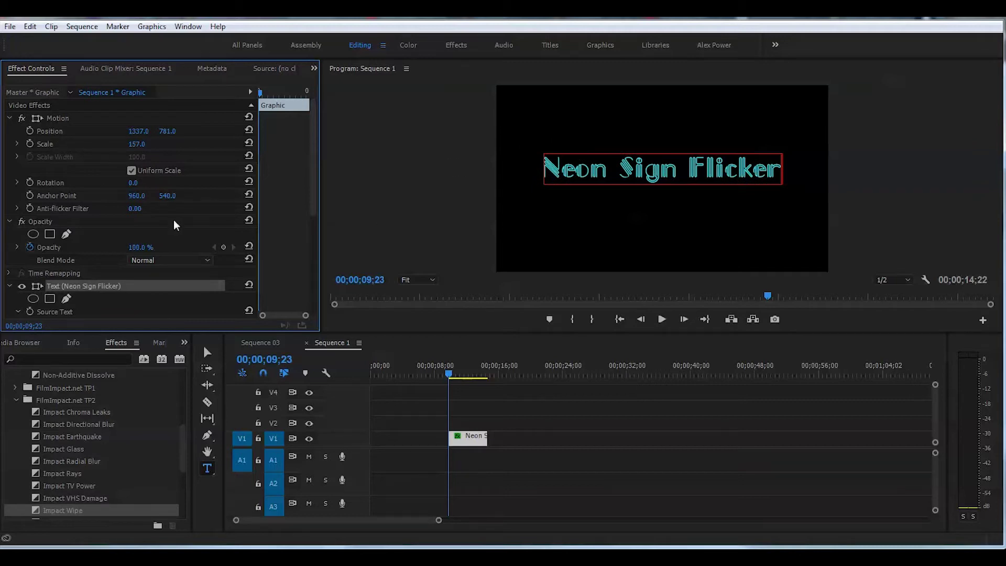
scroll(310, 151, "down", 1)
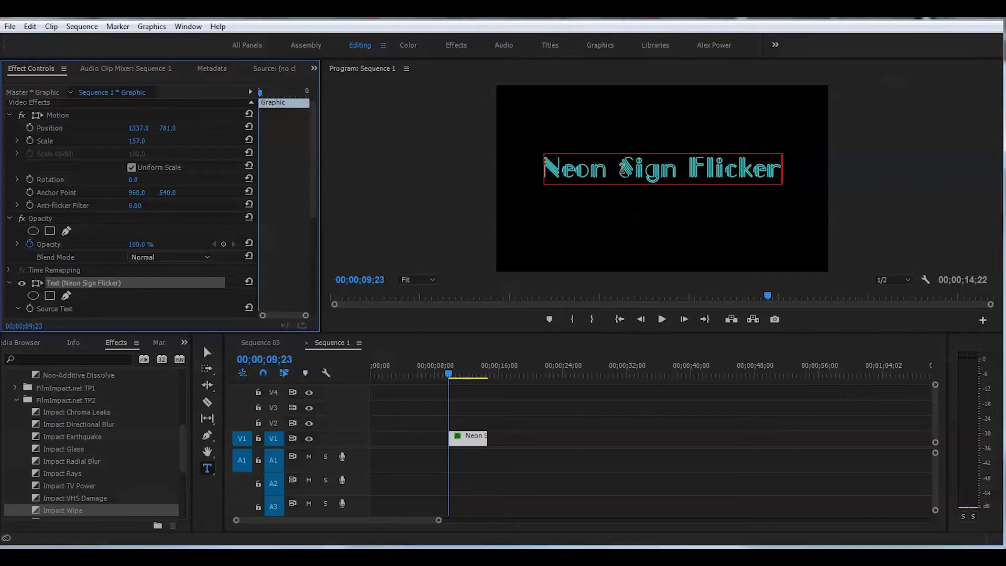
Step: Alt-drag the V1 title clip onto V2 and V3 to make three stacked copies
left_click(466, 438)
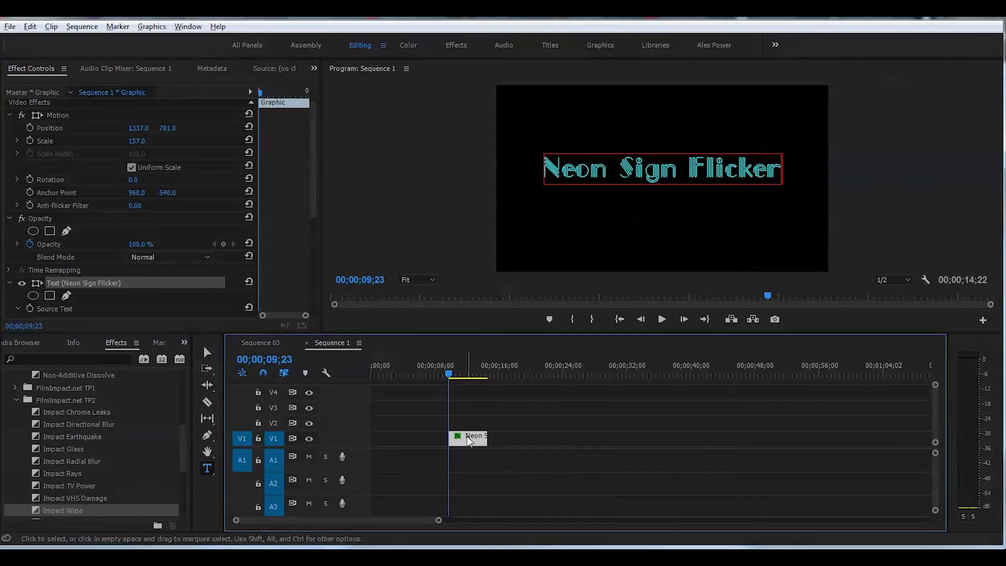
left_click_drag(467, 436, 473, 422)
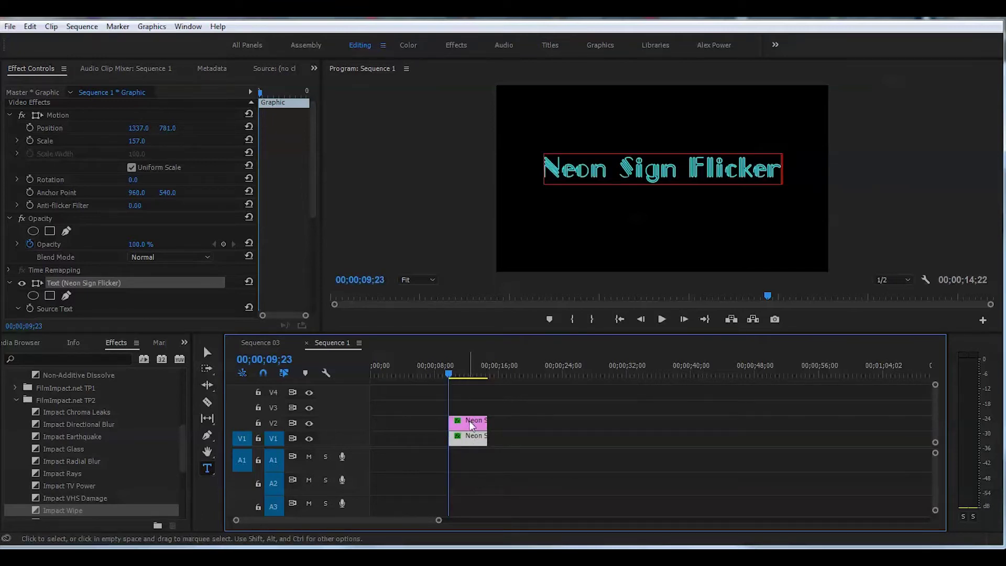
left_click_drag(471, 436, 473, 409)
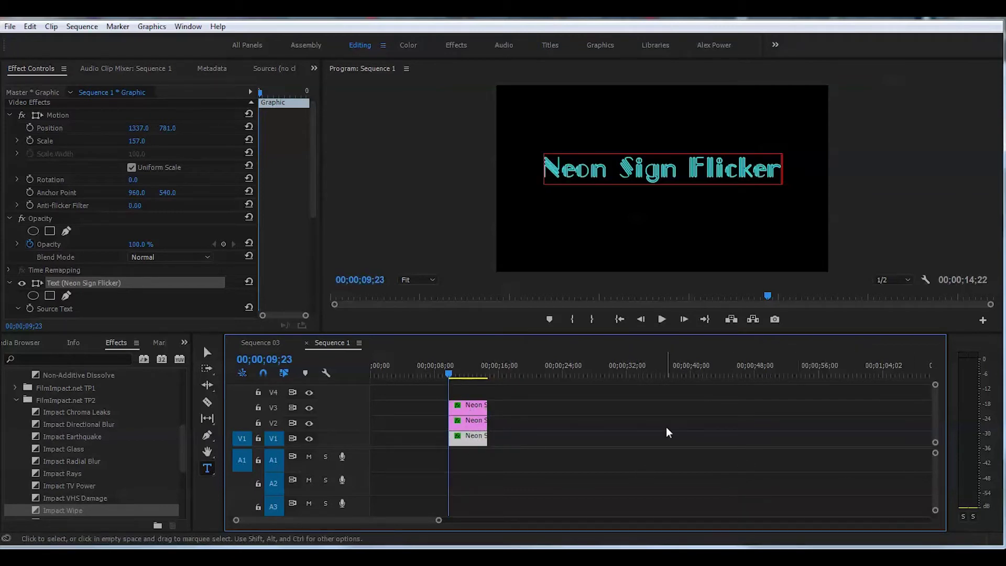
left_click_drag(439, 520, 356, 520)
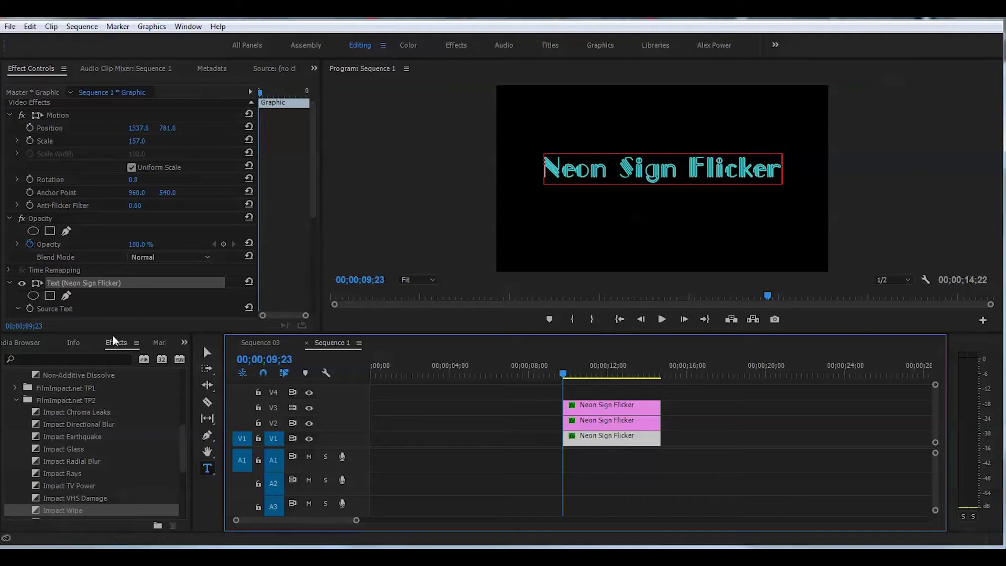
Step: Apply Fast Blur to the V1 title clip with Blurriness around 68
left_click(74, 358)
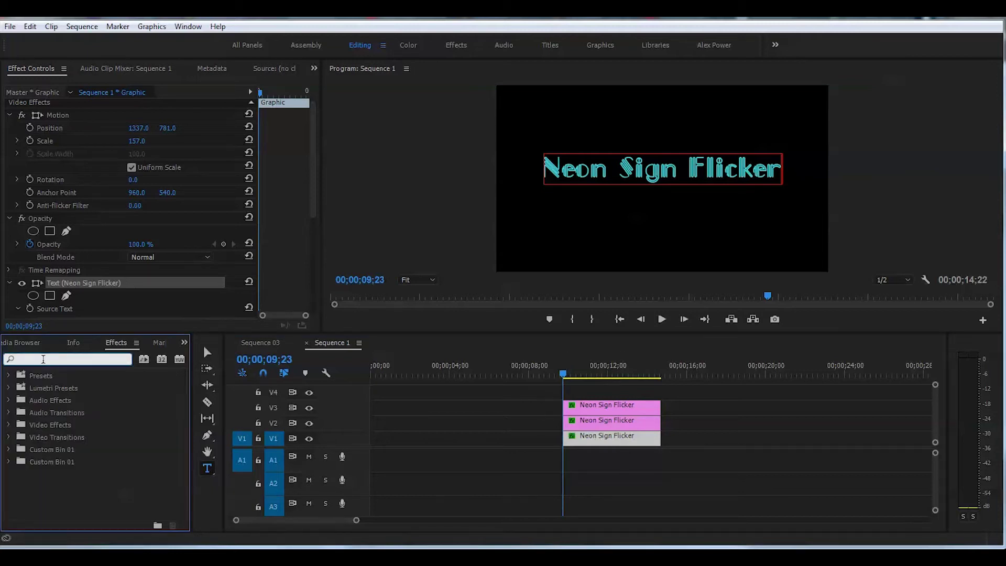
type("f")
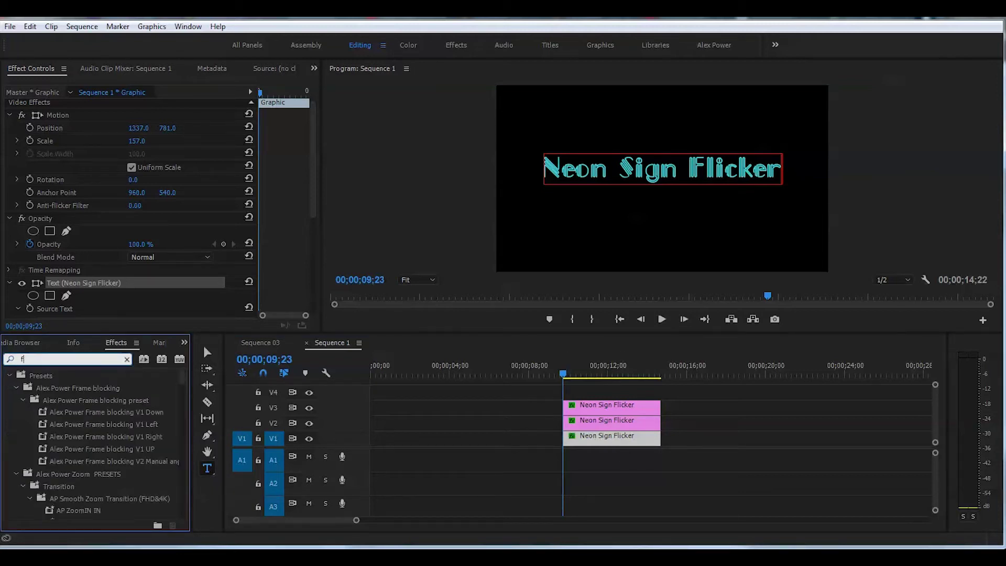
type("as")
left_click_drag(57, 486, 612, 439)
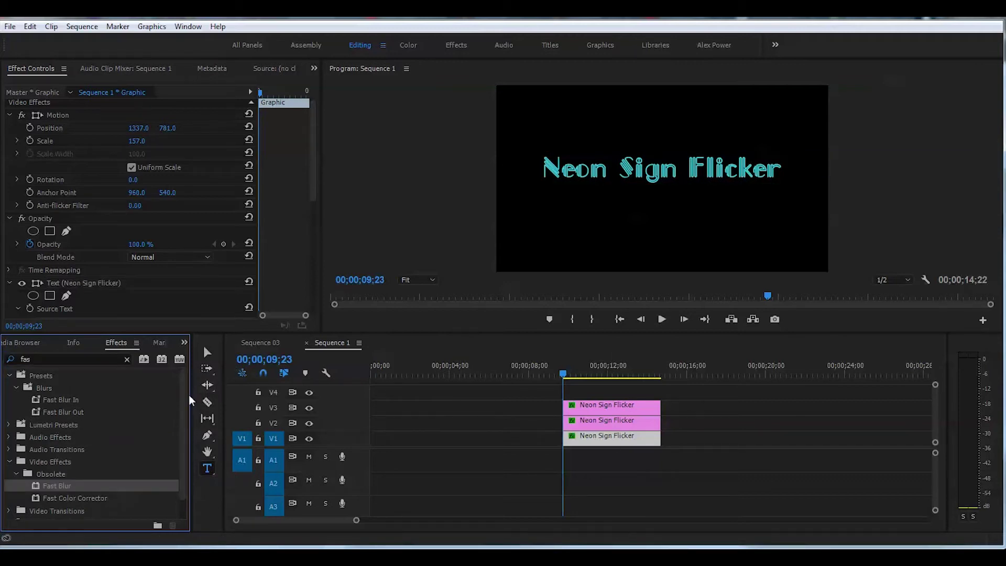
scroll(148, 255, "down", 10)
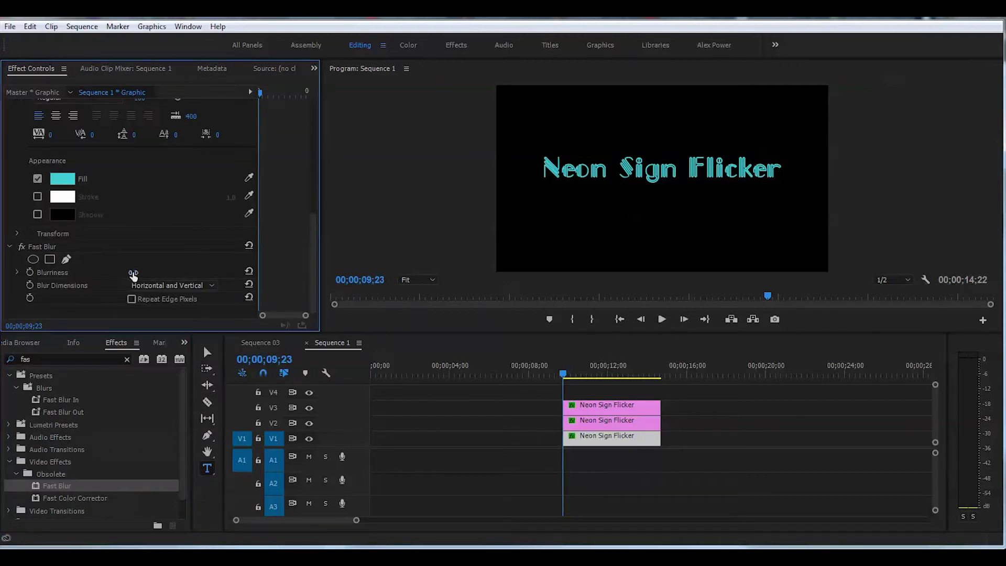
left_click(133, 272)
type("36")
key("Return")
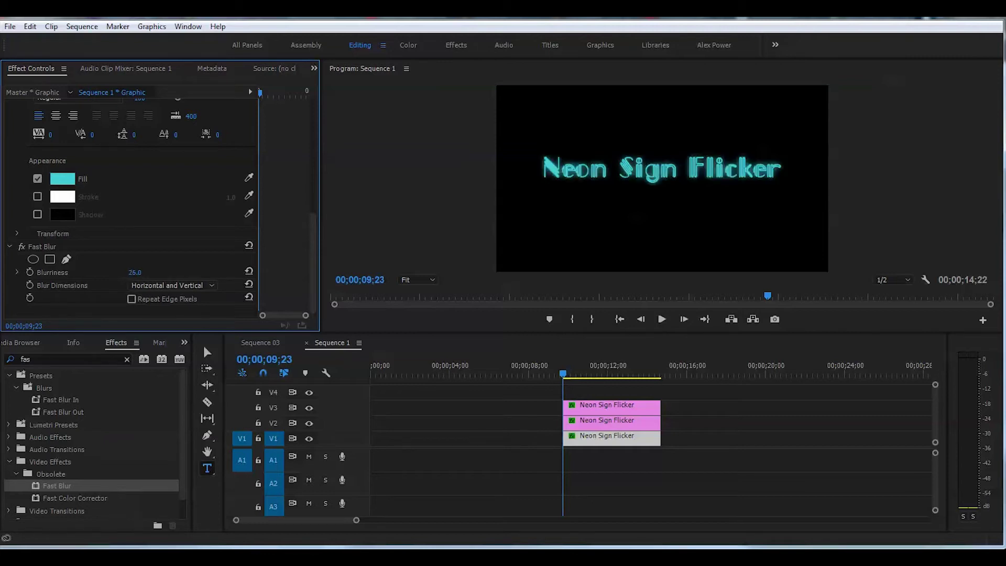
left_click_drag(135, 273, 130, 282)
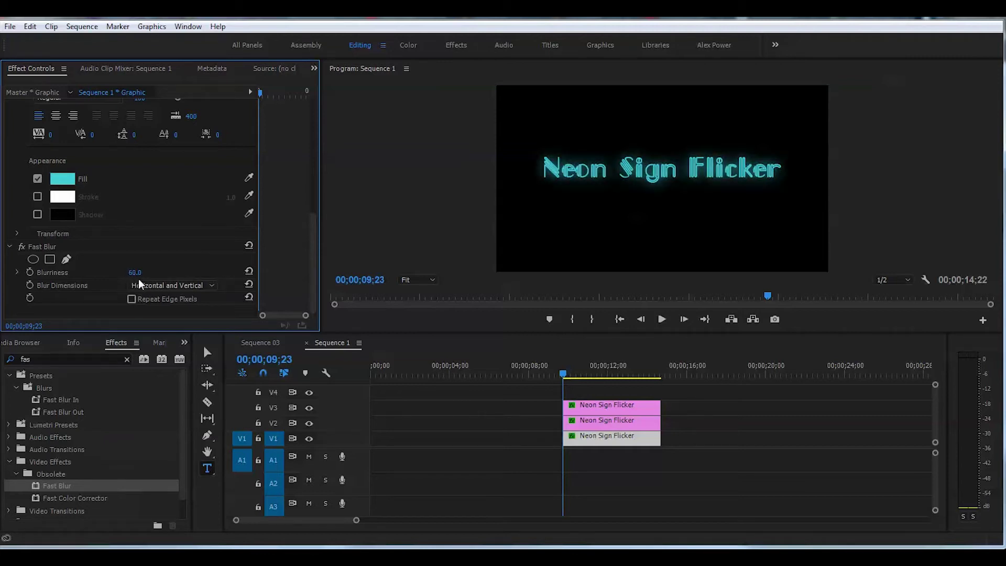
mouse_move(135, 278)
left_mouse_down()
mouse_move(124, 277)
mouse_move(165, 272)
left_mouse_up()
Step: Apply Fast Blur to the V2 title clip and raise Blurriness to about 167
left_click(595, 422)
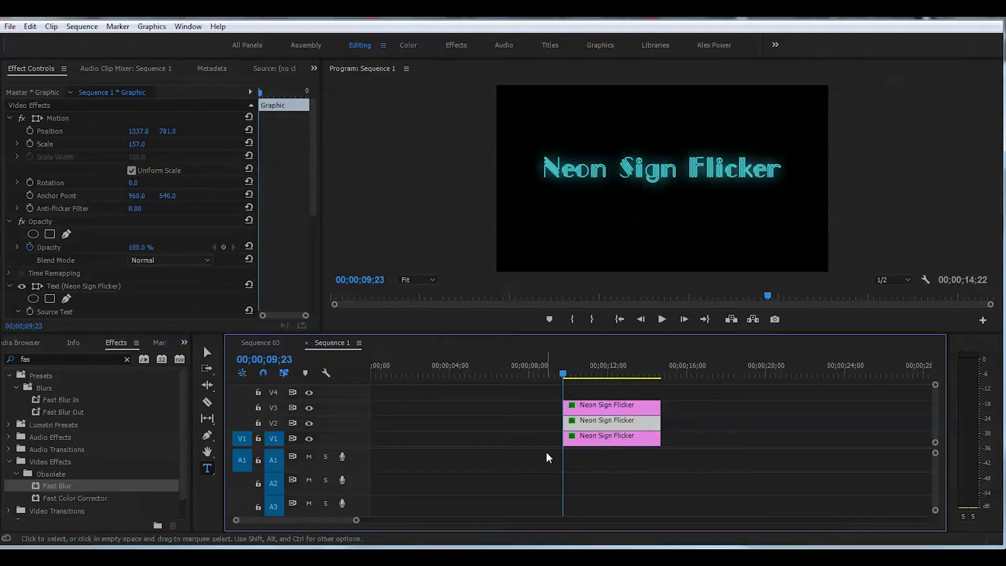
left_click_drag(37, 482, 588, 422)
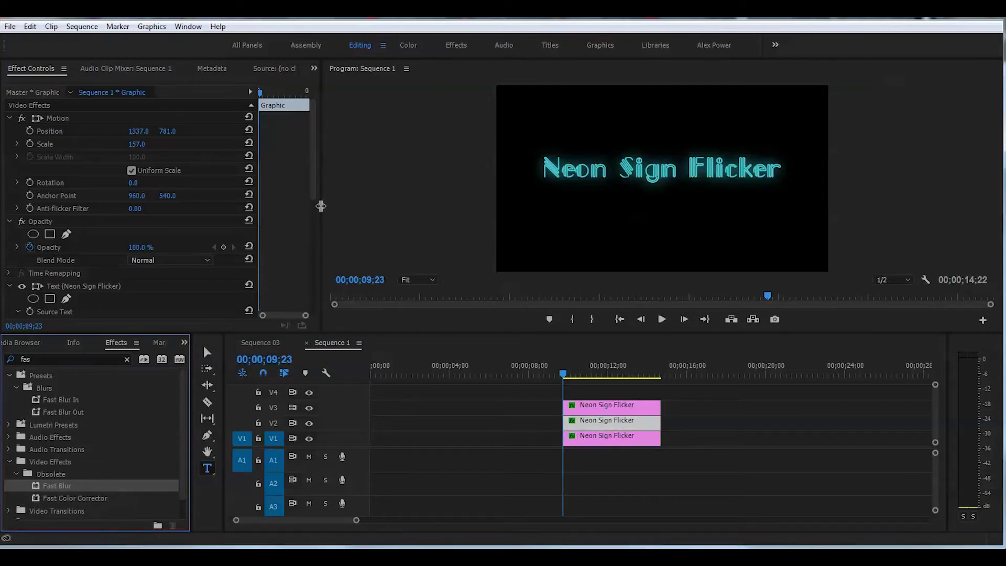
left_click(318, 204)
left_click_drag(311, 169, 322, 297)
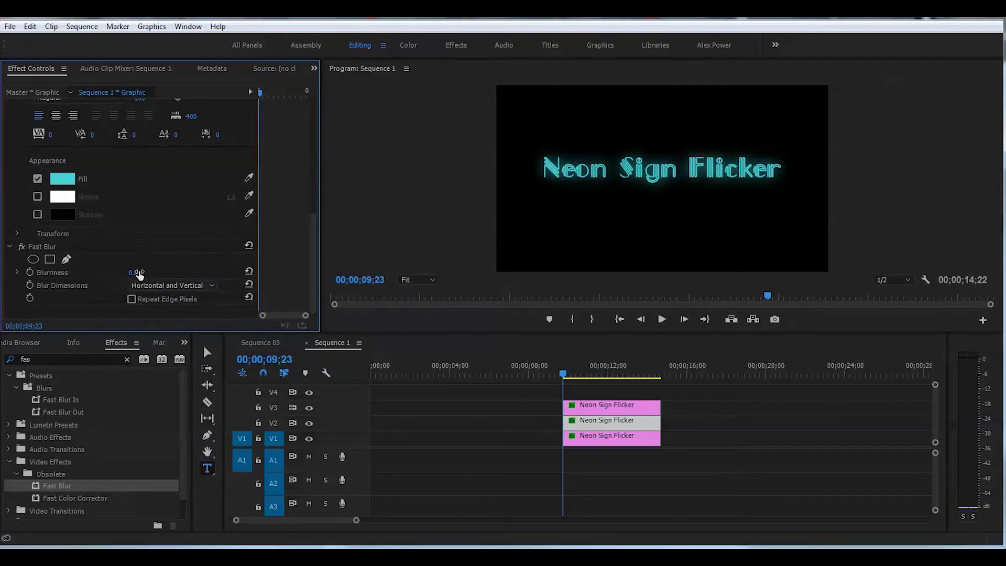
left_click_drag(138, 274, 238, 274)
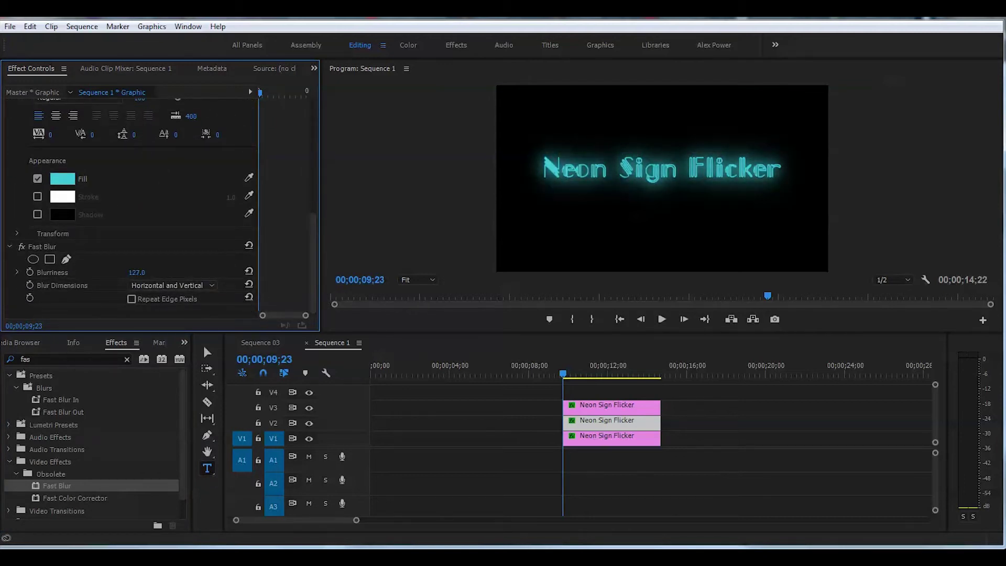
left_click_drag(238, 274, 268, 273)
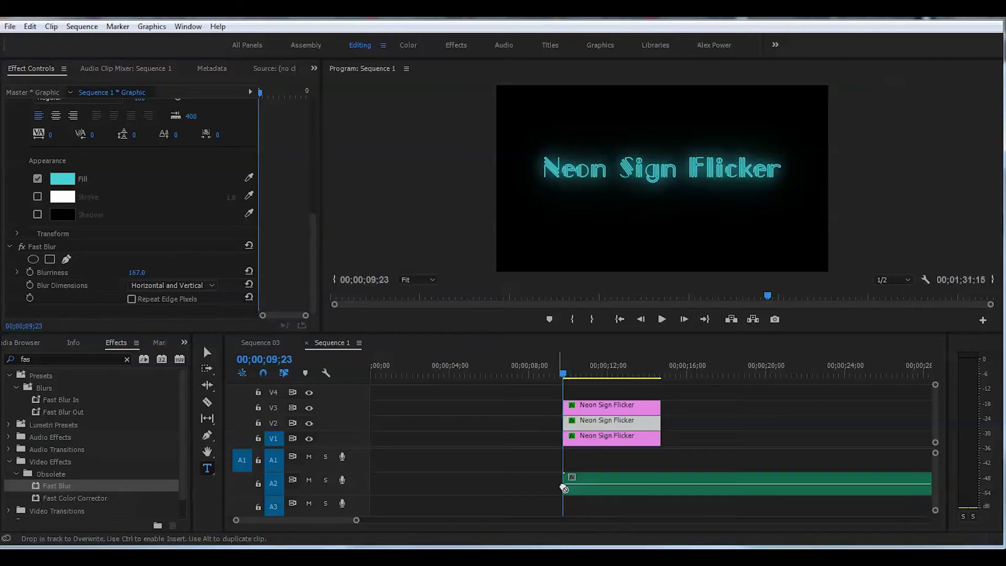
Step: Place the flicker sound on A2 at the playhead and delete the tail past the titles
left_click_drag(566, 483, 754, 483)
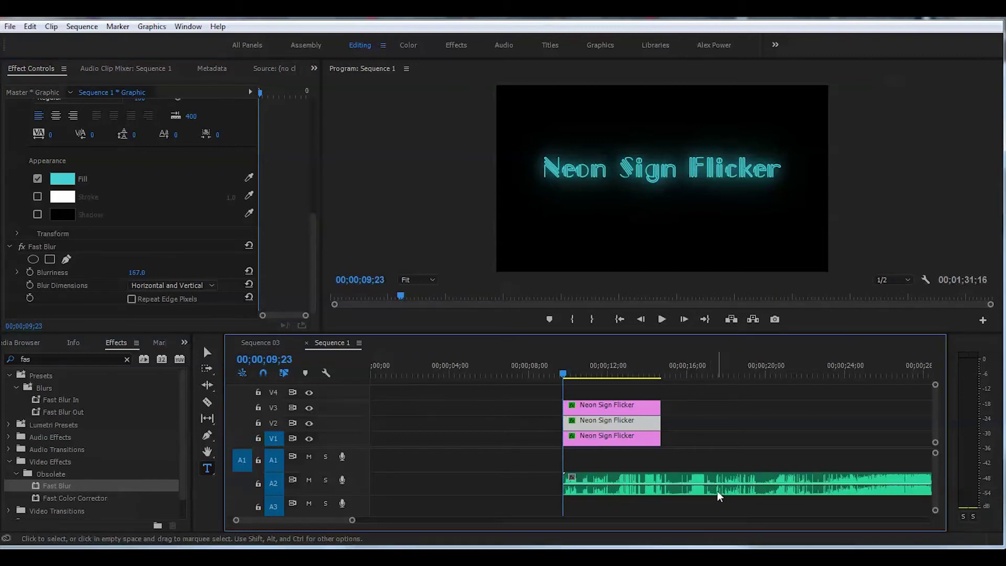
left_click(682, 488)
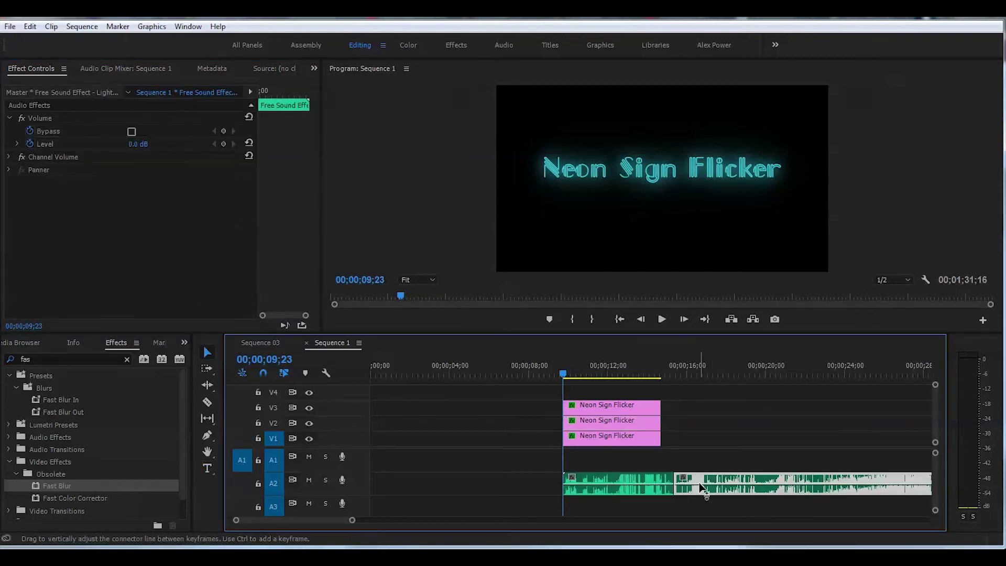
key("Delete")
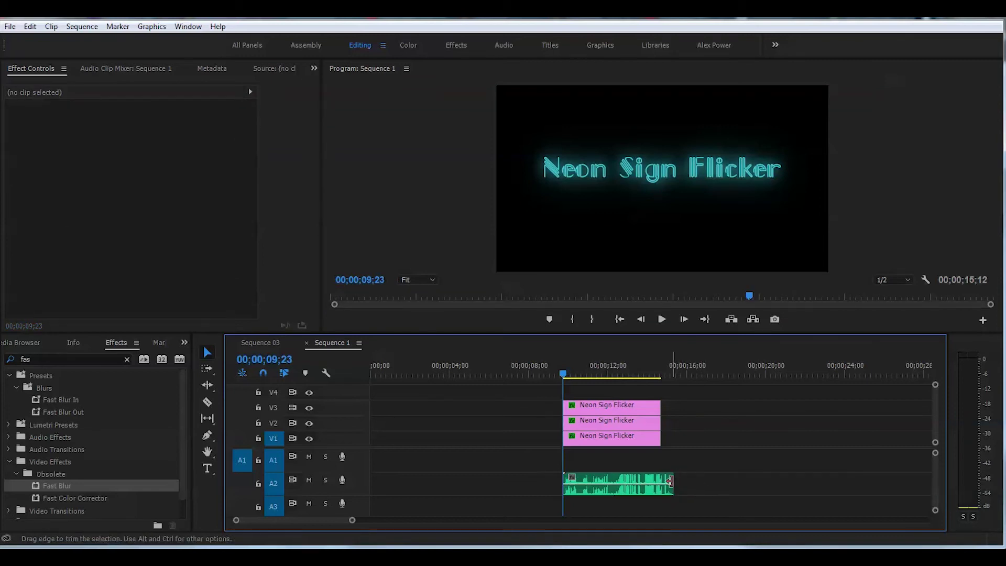
left_click_drag(674, 486, 660, 485)
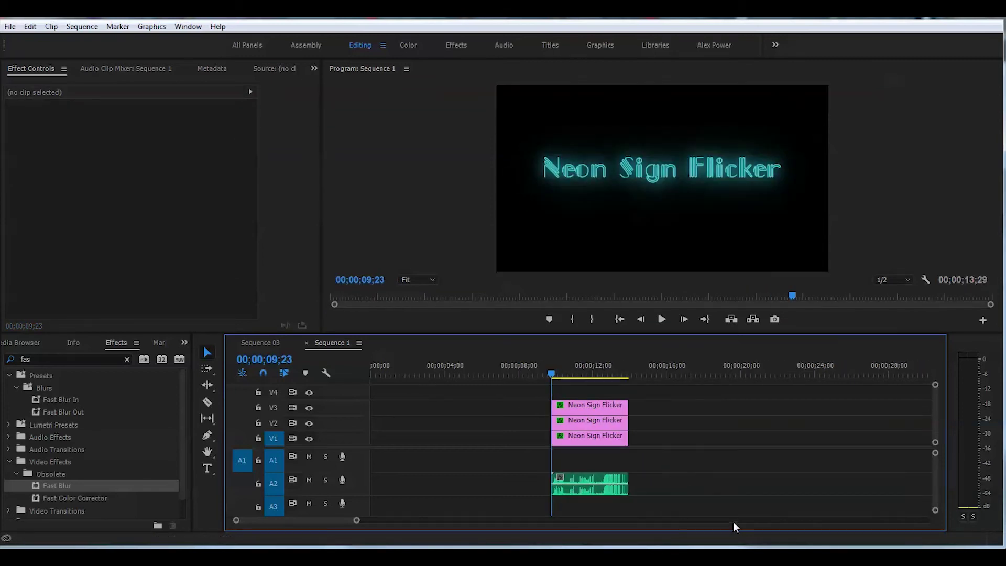
Step: Zoom in, select the flicker sound clip and move the playhead back to about 12;16
key("=")
key("=")
key("=")
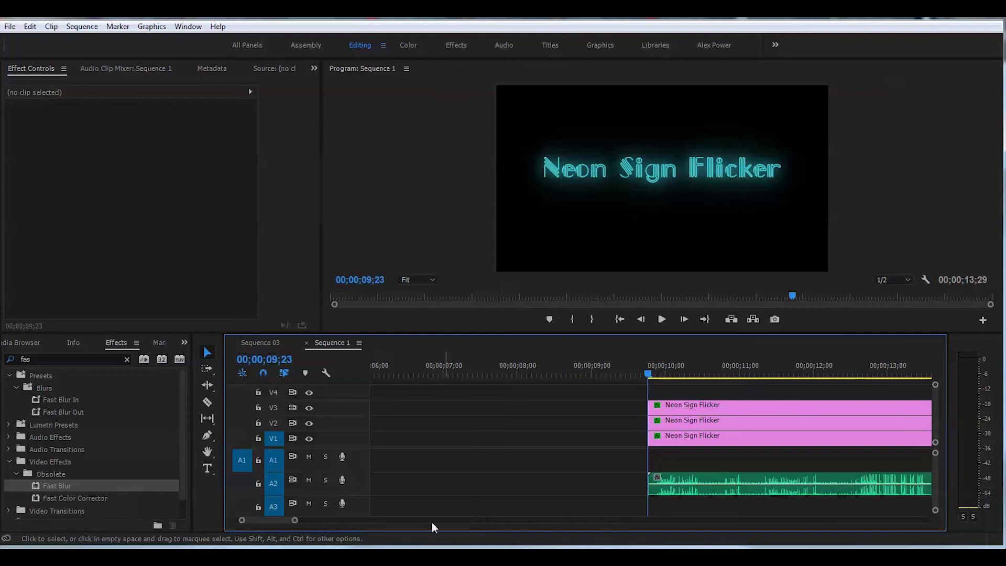
scroll(282, 522, "down", 2)
scroll(280, 519, "down", 3)
scroll(281, 520, "up", 2)
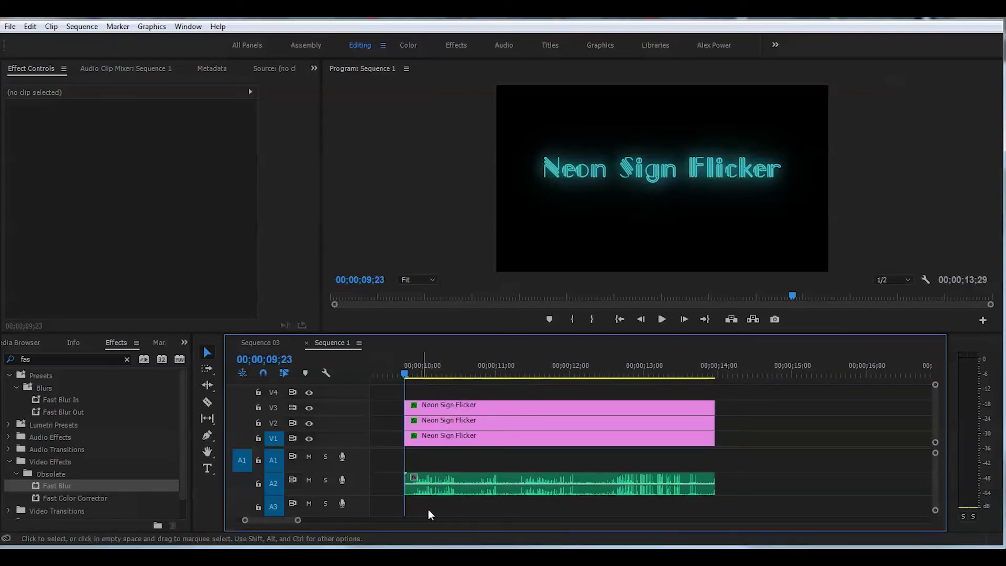
left_click(455, 485)
left_click(642, 371)
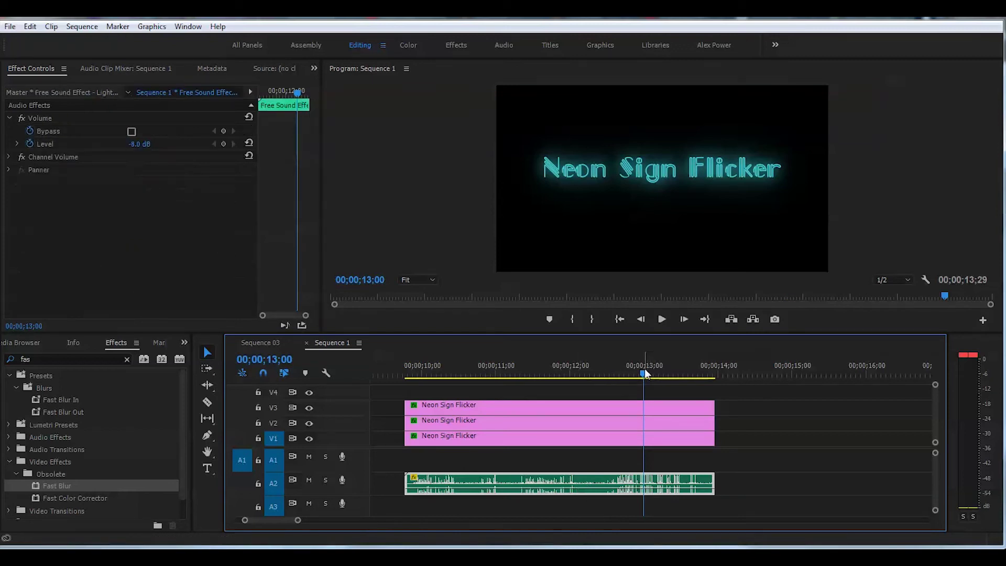
left_click_drag(644, 371, 610, 371)
Step: Play back the sequence end, then zoom out and return to the titles' start
key("space")
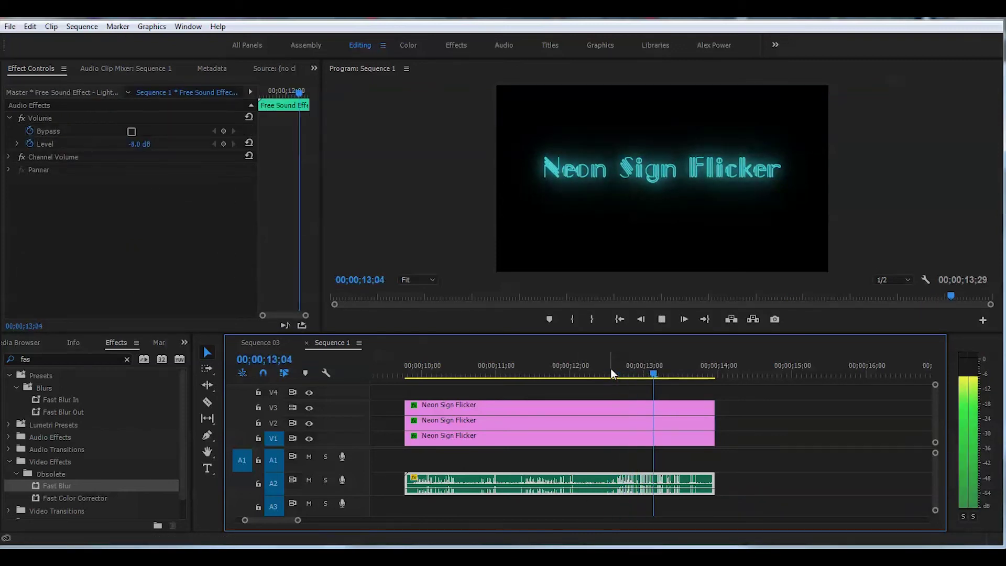
key("space")
key("space")
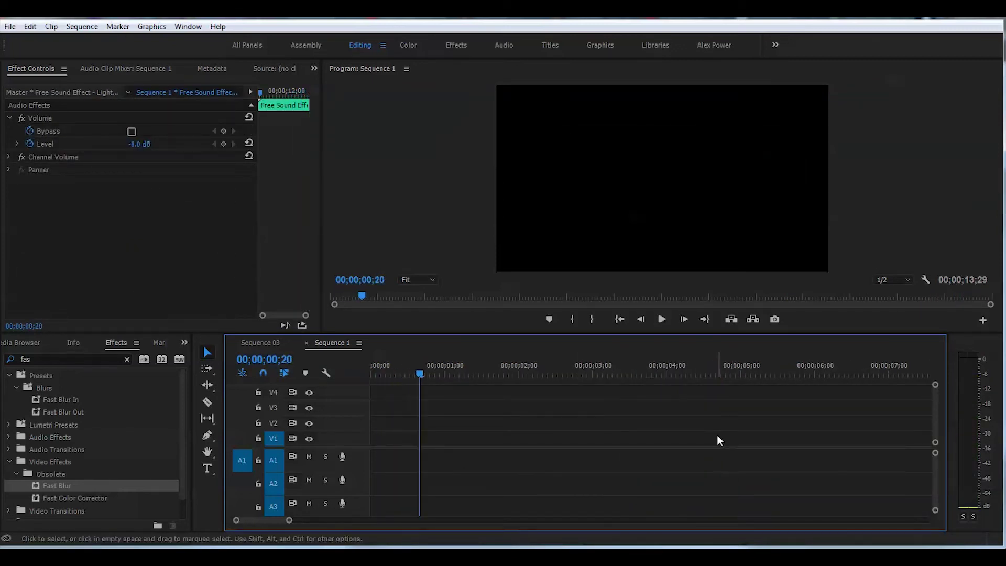
left_click_drag(289, 522, 359, 521)
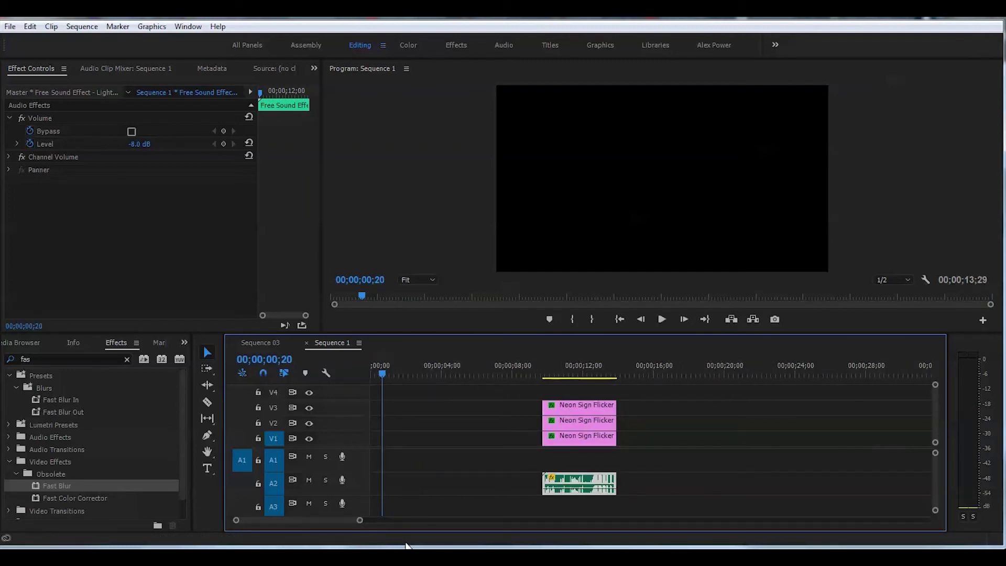
left_click_drag(381, 368, 446, 370)
left_click(547, 369)
key("=")
key("=")
key("=")
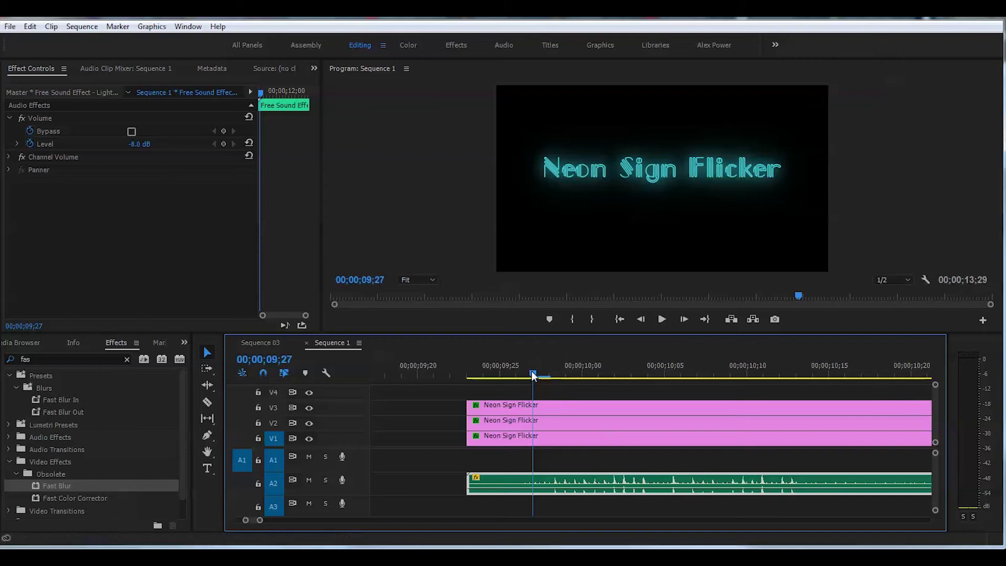
Step: Open gaps in the V2 glow layer at 09;28 and just before 10;00
left_click_drag(532, 371, 546, 371)
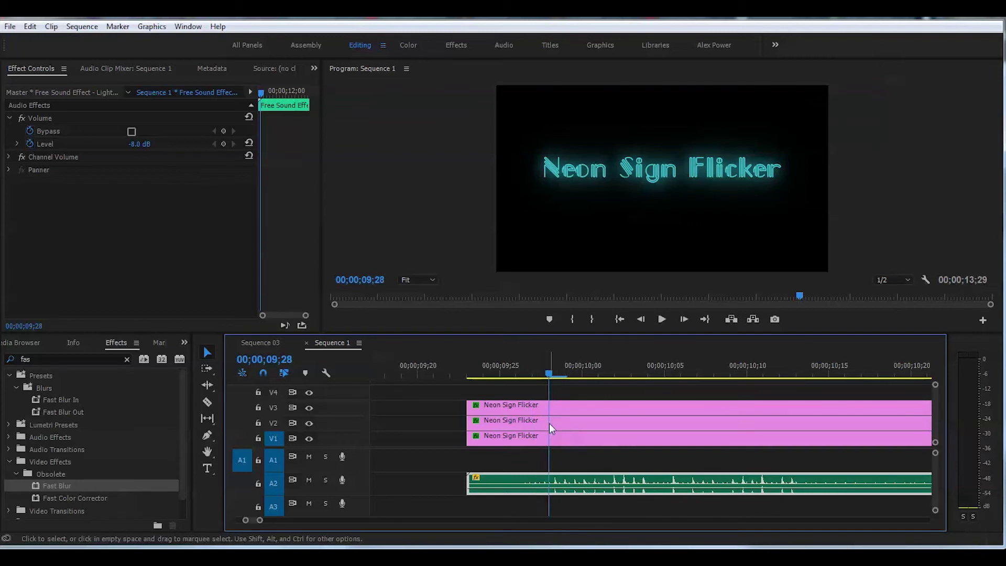
mouse_move(549, 424)
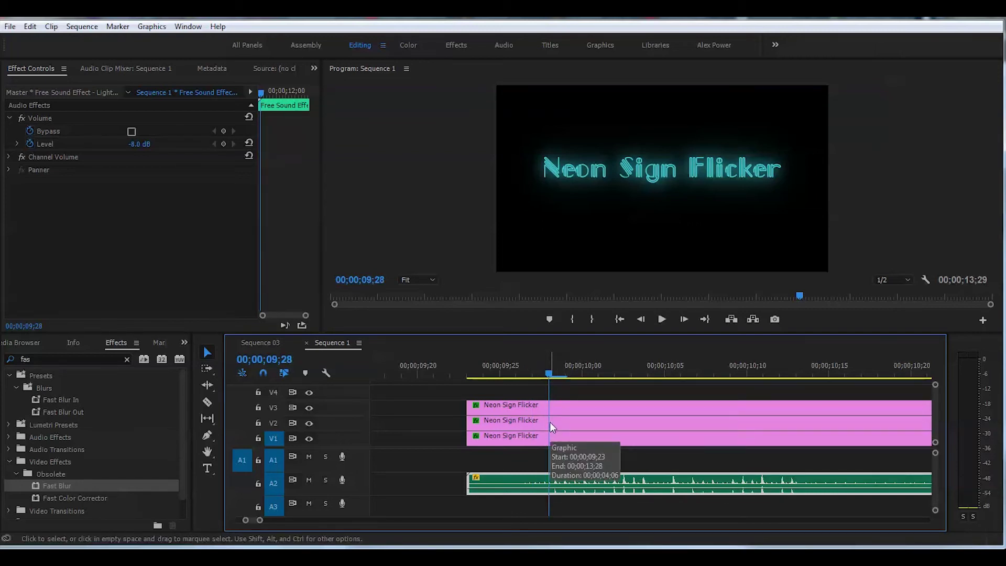
key("c")
left_click(550, 423)
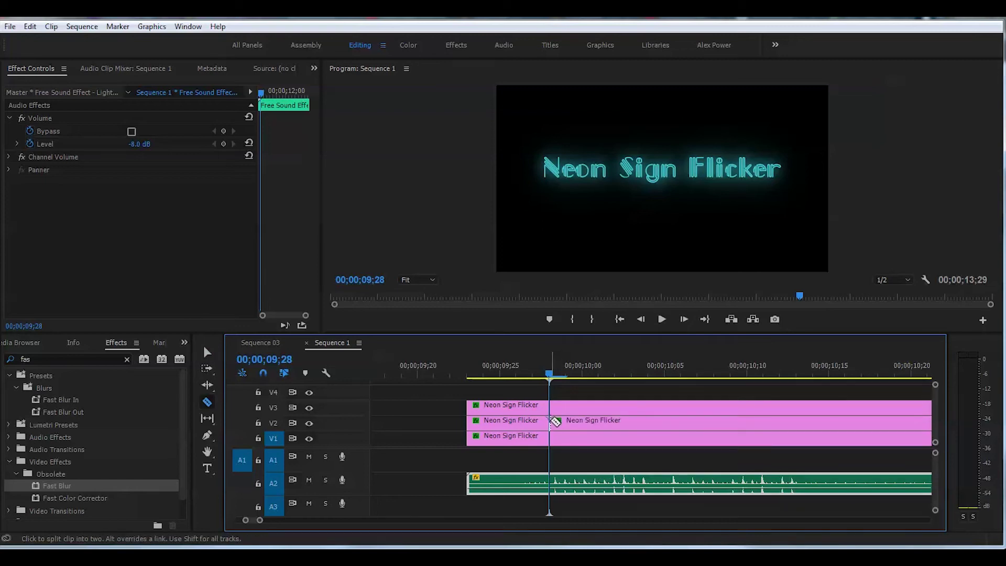
key("v")
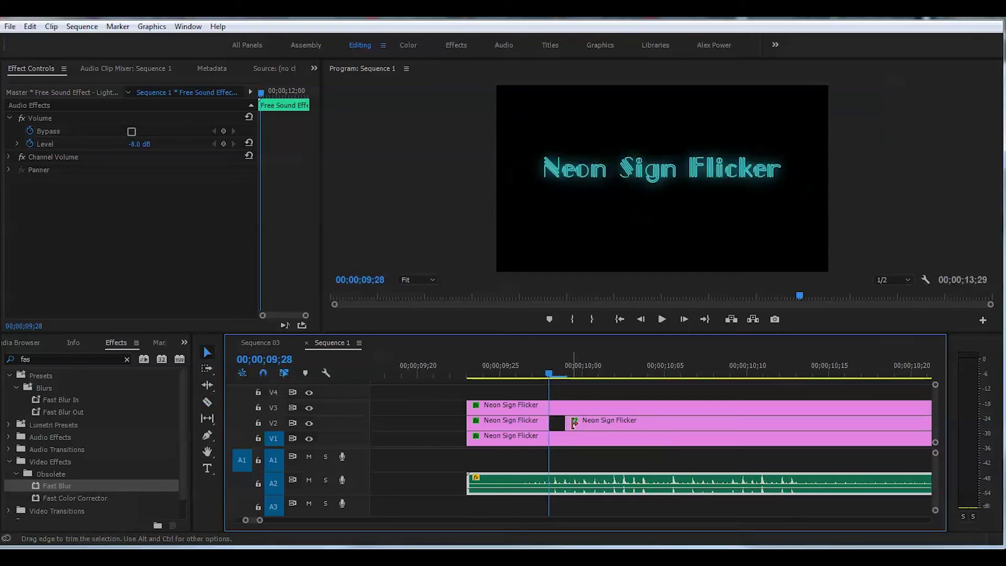
left_click_drag(552, 421, 572, 425)
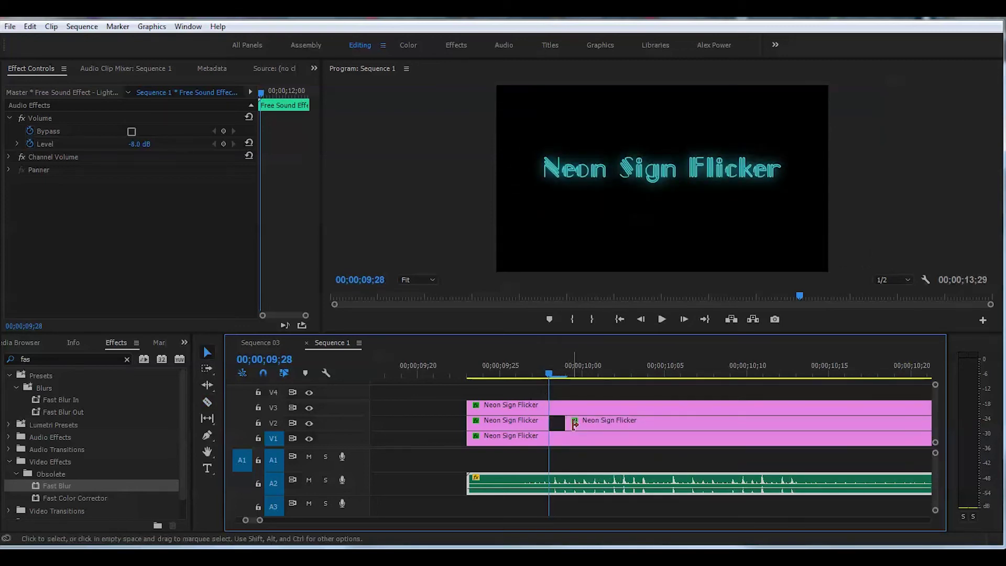
mouse_move(545, 372)
left_mouse_down()
mouse_move(610, 373)
mouse_move(599, 374)
left_mouse_up()
key("ctrl+k")
left_click_drag(599, 420, 615, 421)
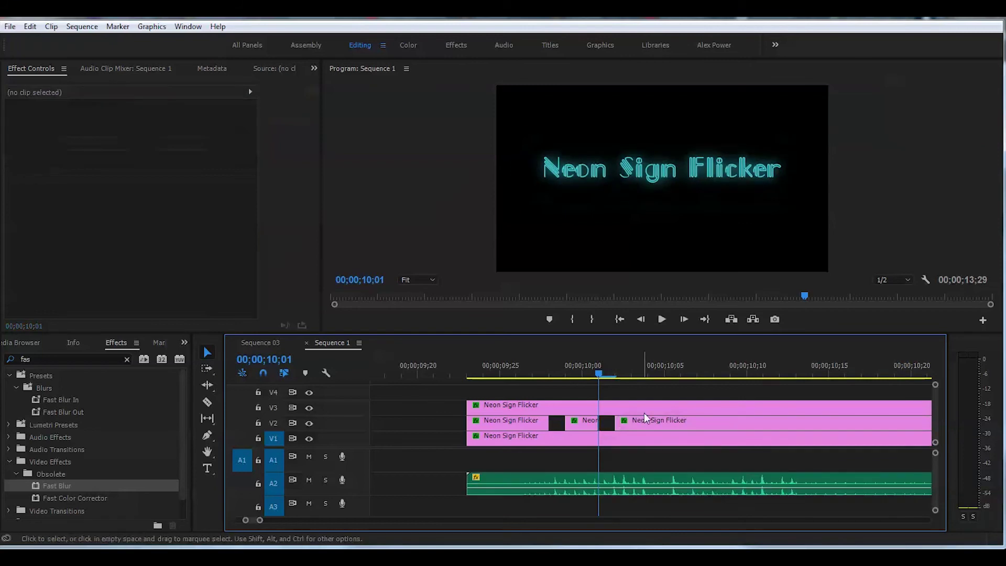
Step: Split the V2 glow layer at 10;05 and trim the later piece to leave a gap
left_click_drag(599, 375, 651, 373)
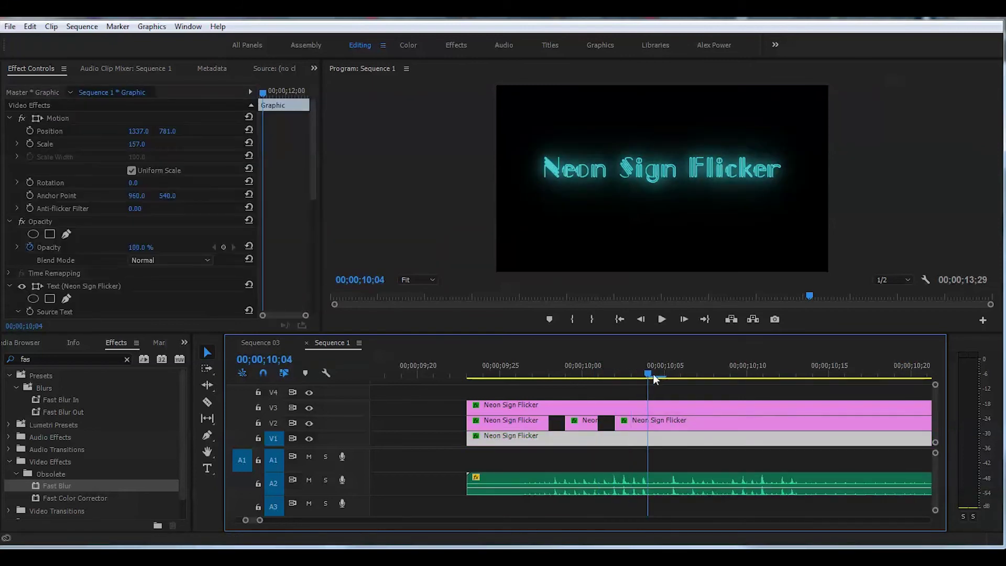
key("Right")
key("c")
left_click(673, 419)
key("v")
left_click_drag(673, 419, 689, 420)
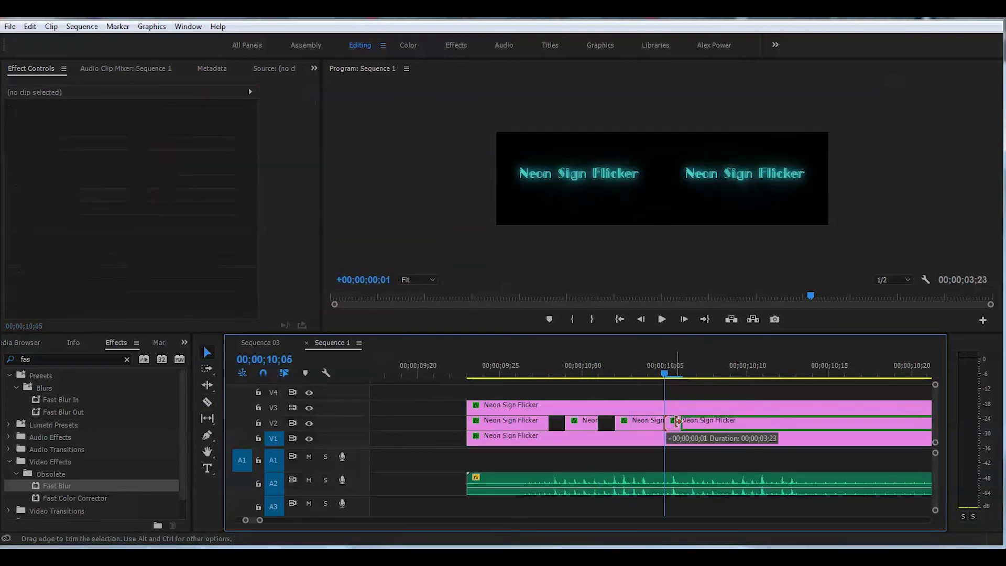
Step: Zoom in around the cuts and open another V2 gap near 10;24
key("minus")
left_click(646, 366)
left_click_drag(248, 519, 267, 519)
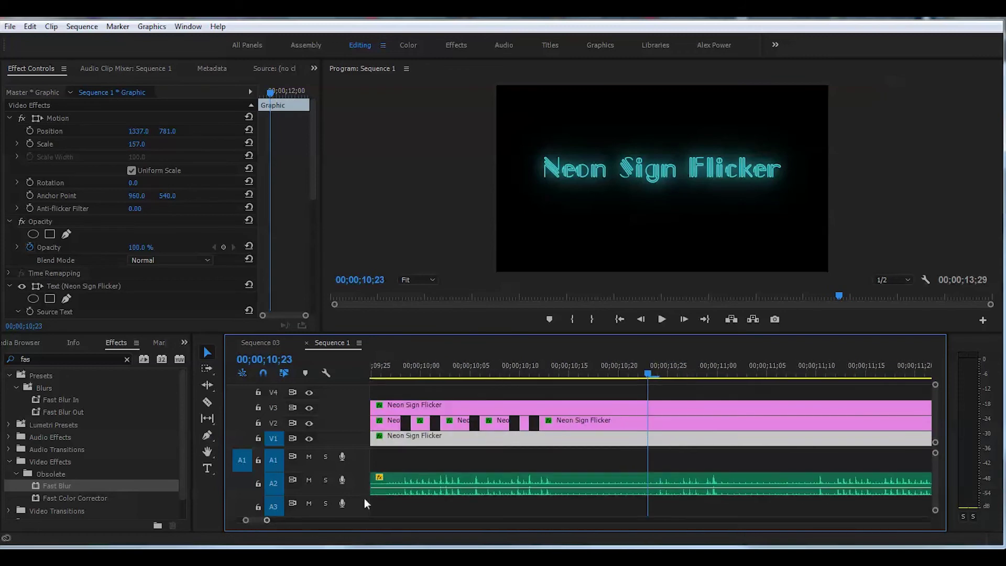
left_click(659, 366)
left_click_drag(683, 420, 722, 419)
left_click(704, 375)
key("c")
left_click(707, 420)
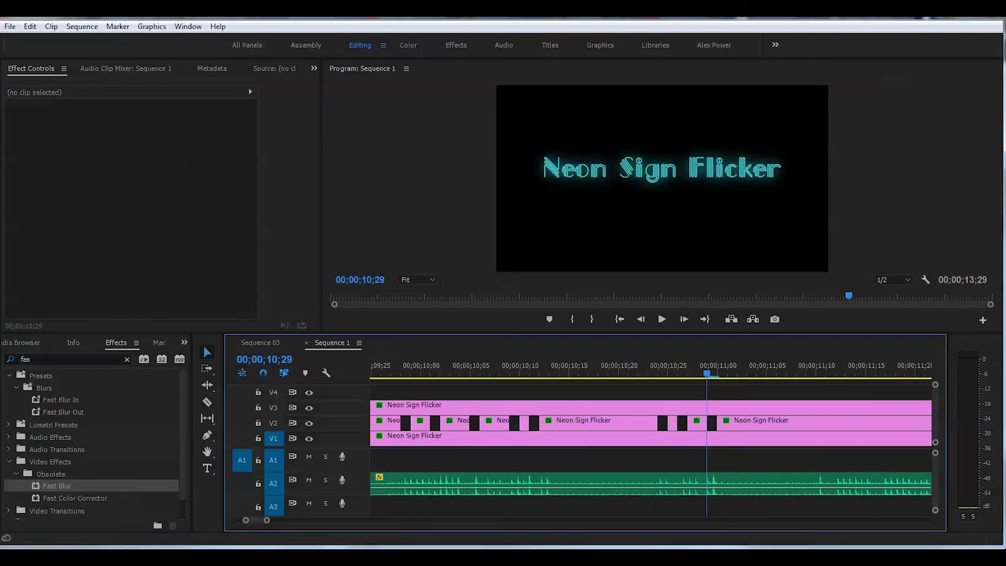
left_click_drag(267, 519, 276, 520)
Step: Split the V2 glow layer at 11;10 and trim the later piece to leave a gap
left_click_drag(646, 366, 708, 369)
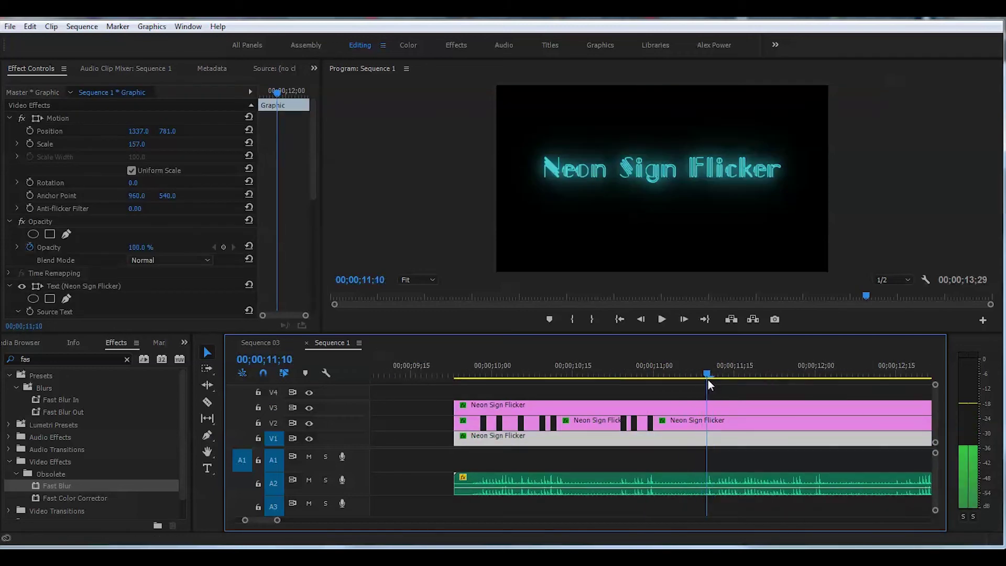
key("c")
left_click(715, 419)
key("v")
left_click_drag(716, 420, 732, 419)
left_click(723, 376)
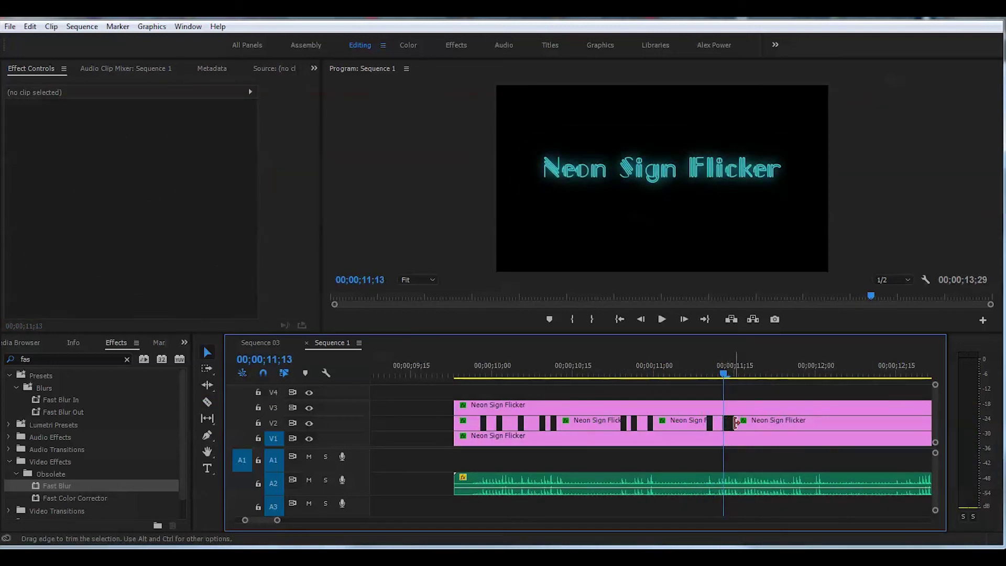
Step: Split the V2 glow layer at 11;23 and trim the later piece to leave a gap
left_click(745, 406)
left_click_drag(728, 369, 776, 369)
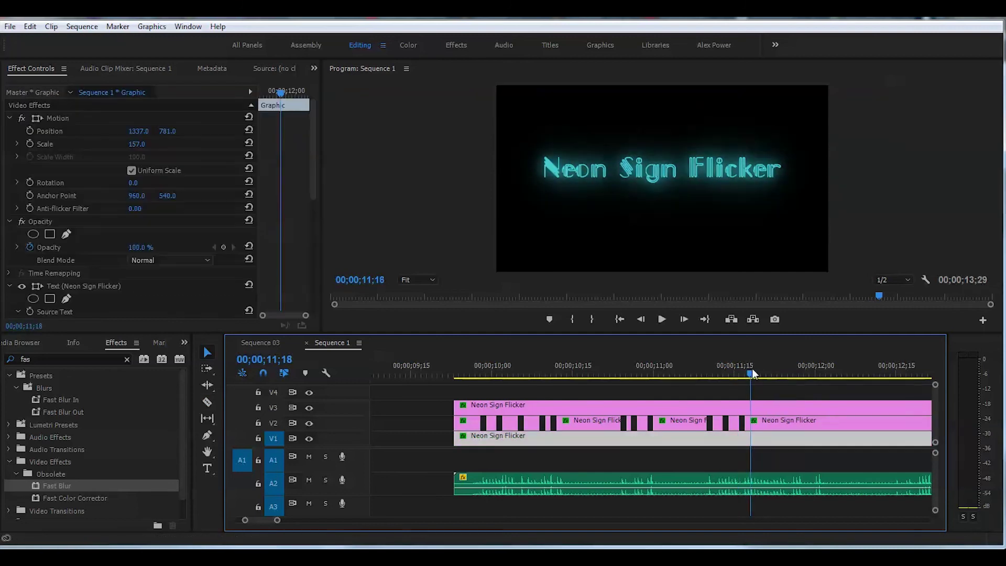
key("c")
left_click(778, 419)
key("v")
left_click(793, 375)
left_click_drag(784, 419, 799, 425)
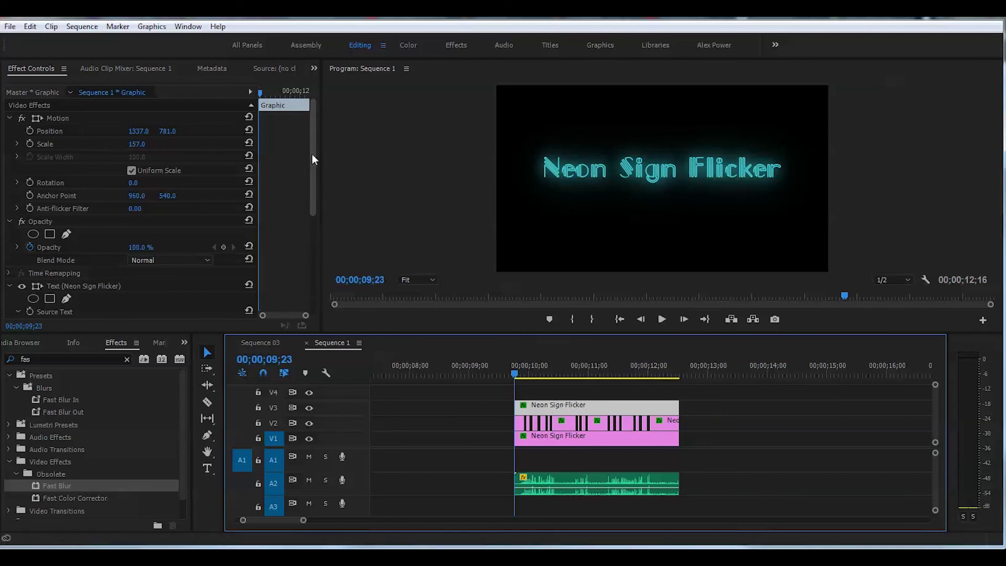
left_click_drag(312, 153, 324, 262)
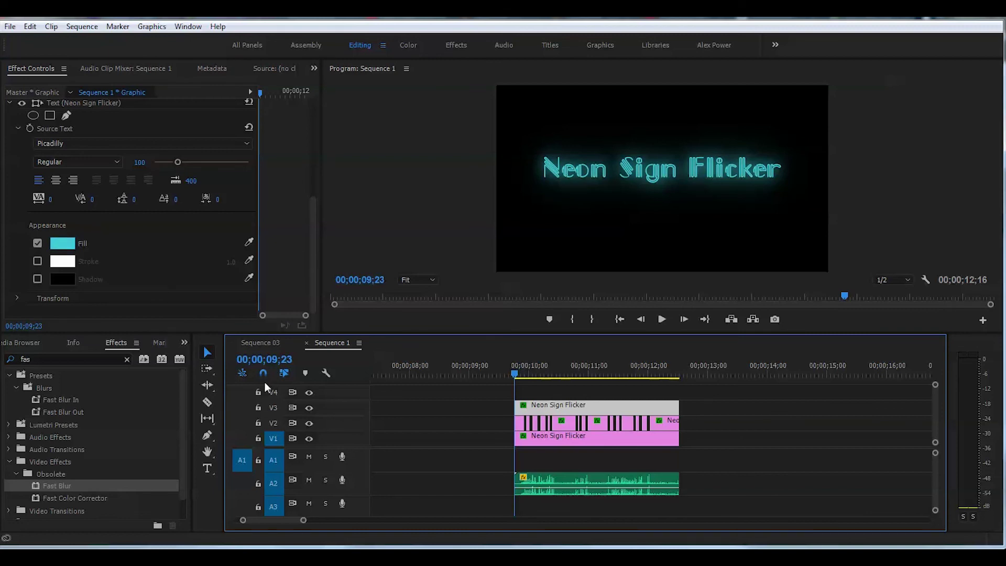
Step: Change the V3 title text fill to a lighter cyan, then scrub to preview the flicker
key("t")
left_click_drag(543, 168, 783, 169)
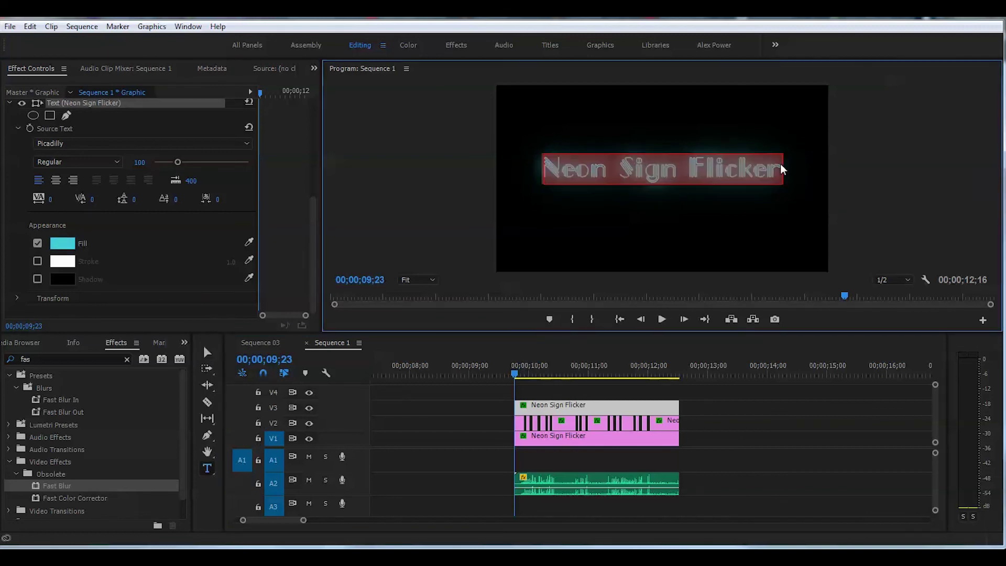
left_click(62, 242)
left_click(429, 365)
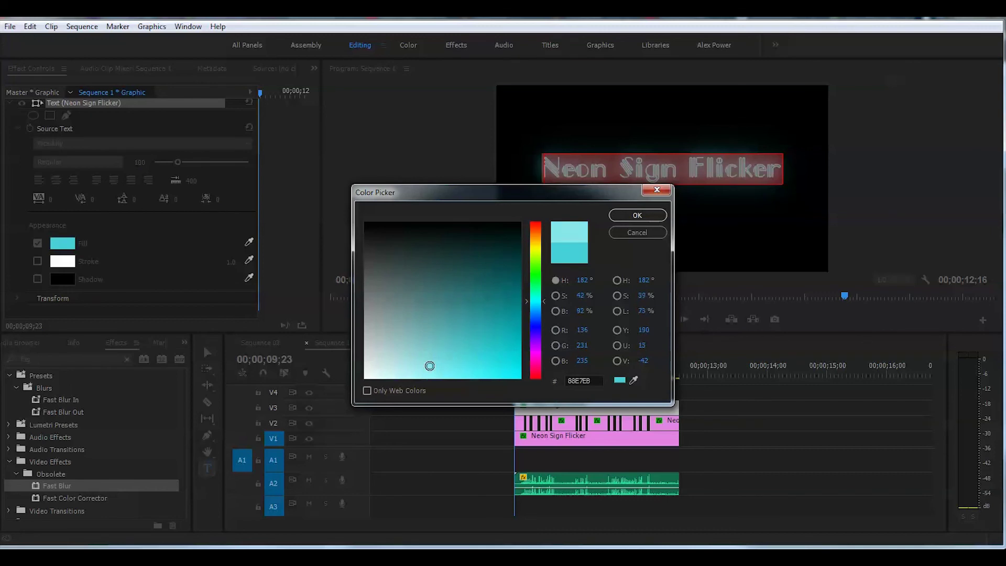
key("Return")
left_click_drag(532, 374, 515, 376)
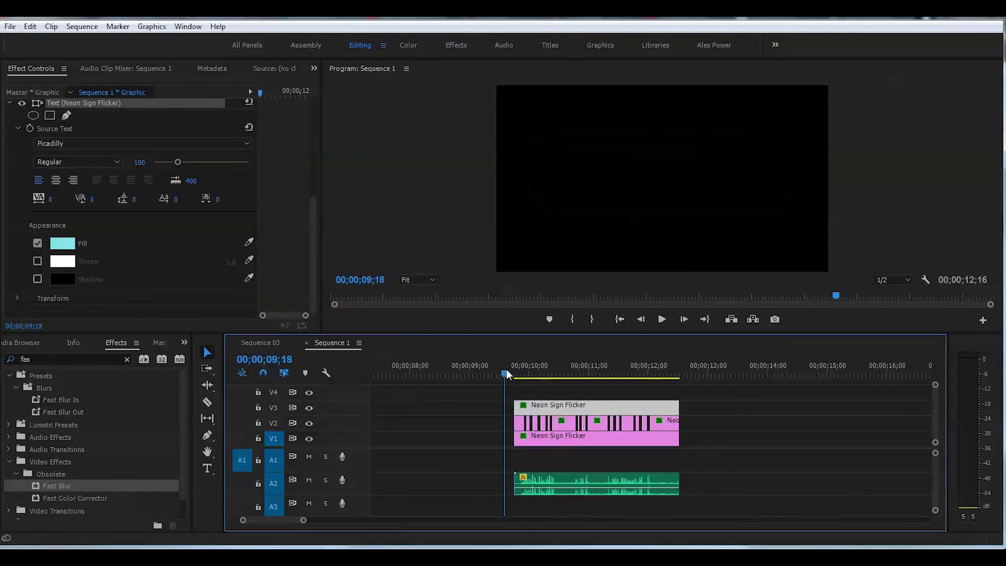
mouse_move(509, 370)
left_mouse_down()
mouse_move(617, 379)
mouse_move(540, 385)
left_mouse_up()
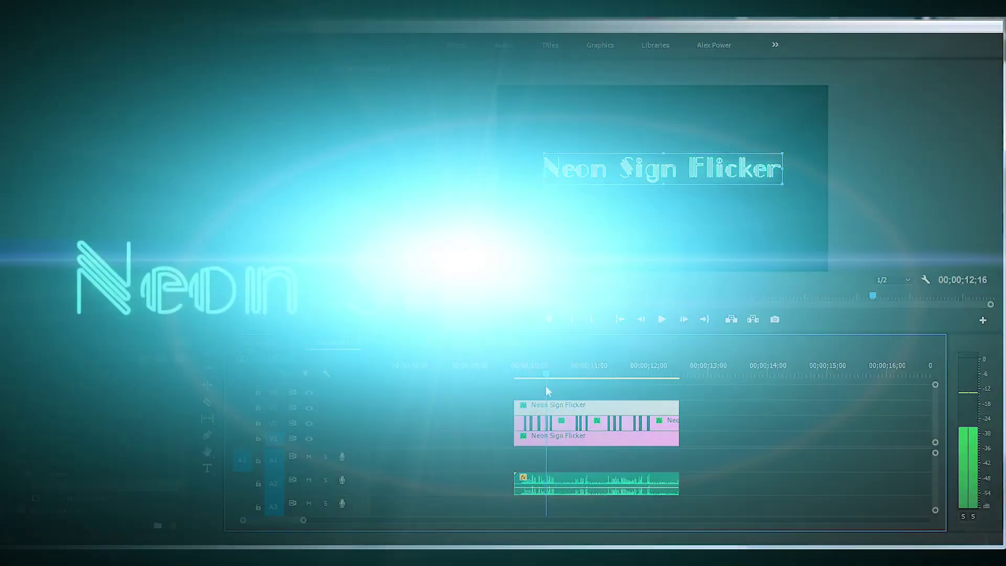